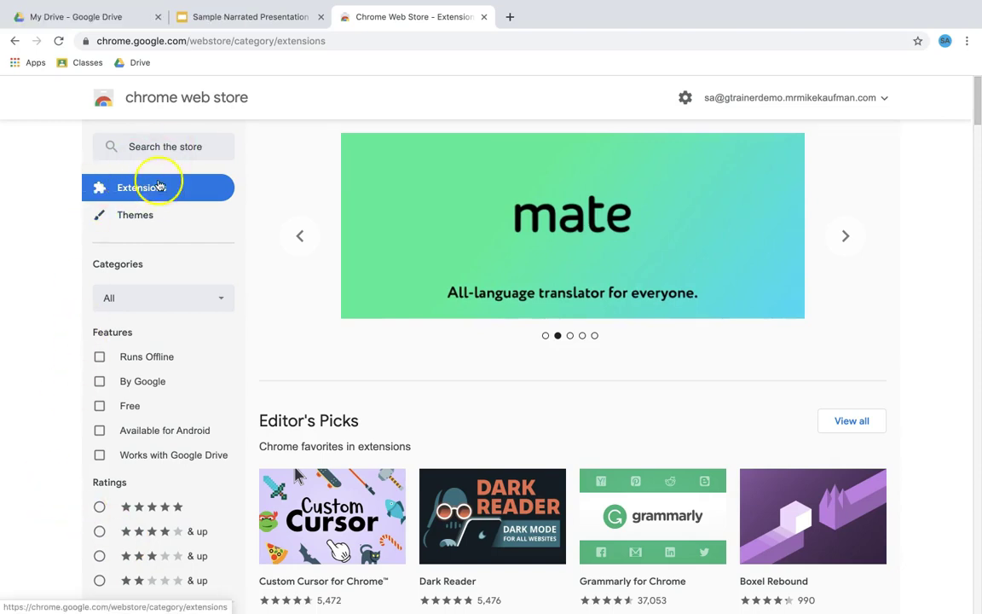
- Search the Web Store for 'screencastify' and add Screencastify - Screen Video Recorder to Chrome
click(158, 147)
text(sc)
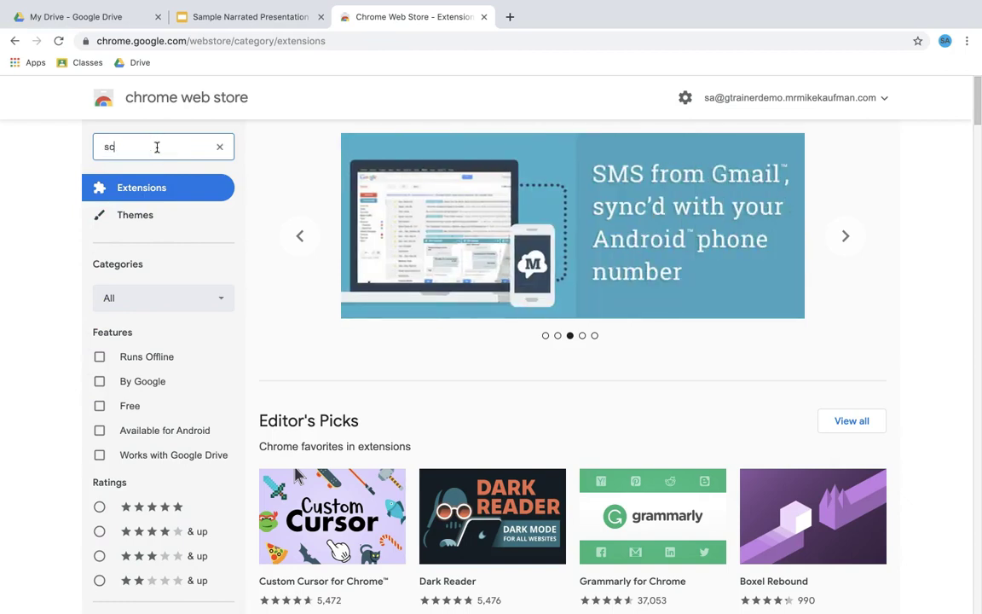
text(reencastify)
key(Return)
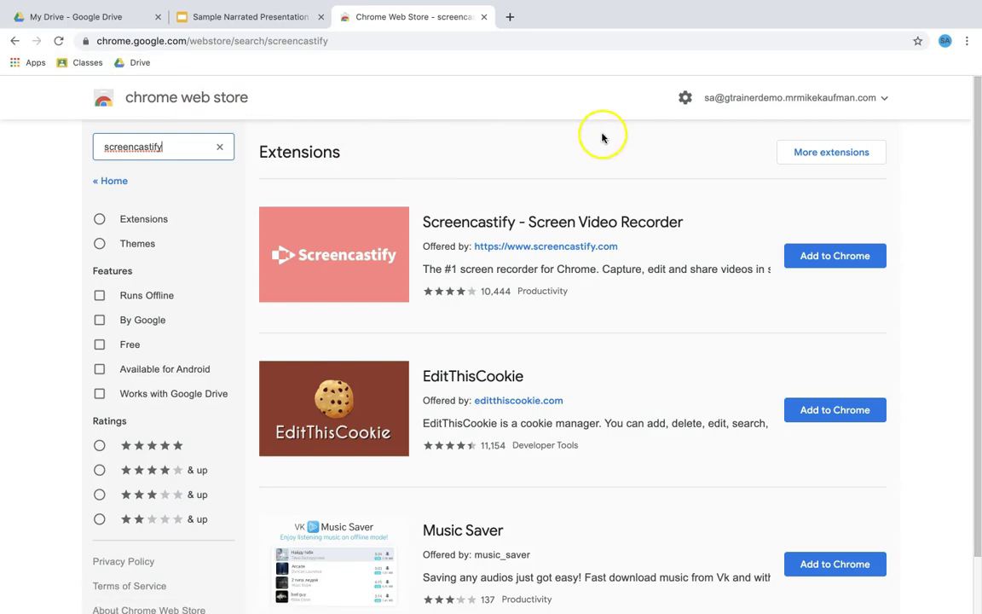
click(811, 258)
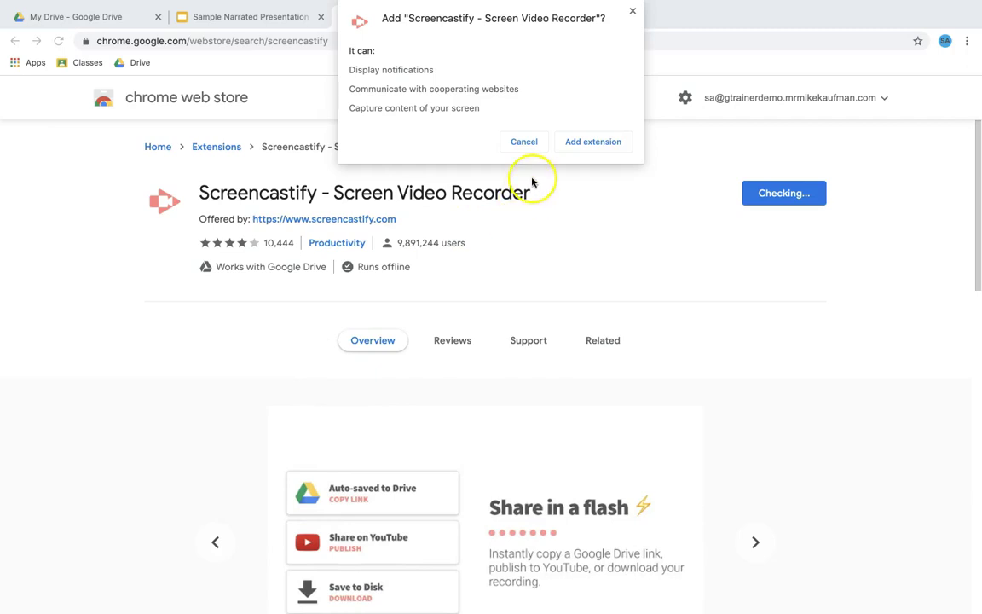
click(589, 143)
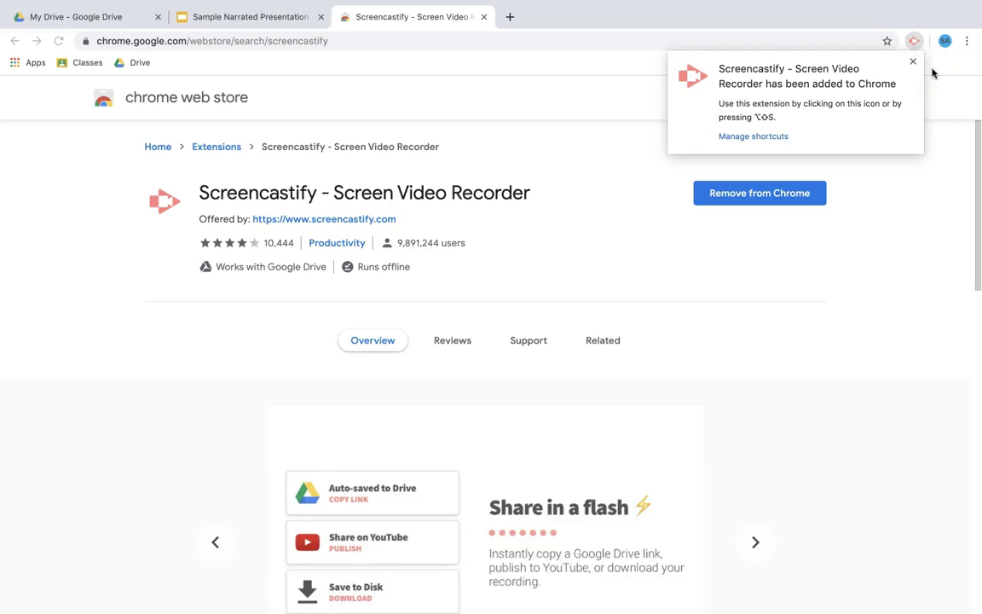
- Grant Screencastify access to the Google account, plus site, camera and microphone permissions
click(933, 73)
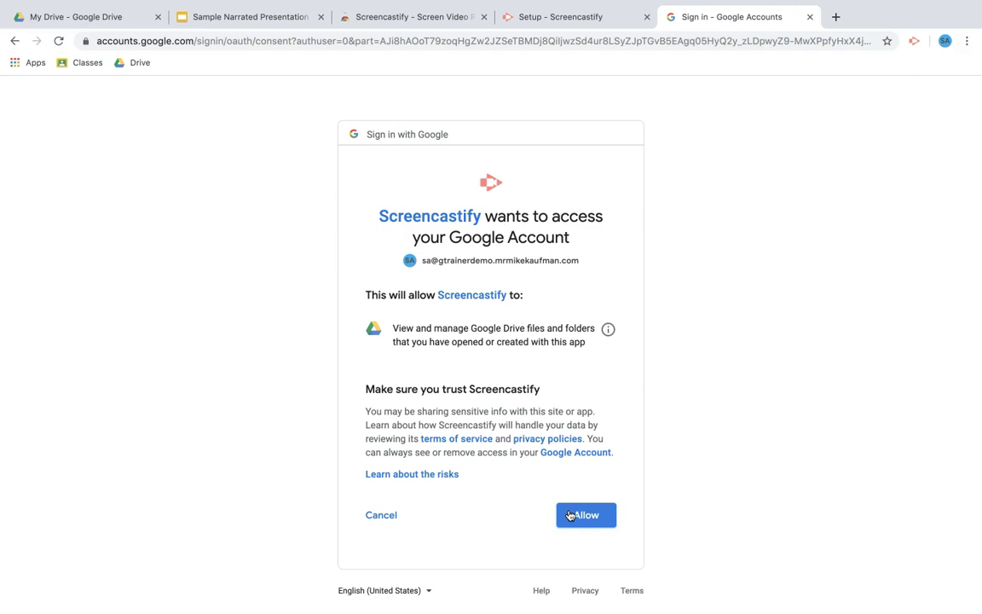
click(581, 514)
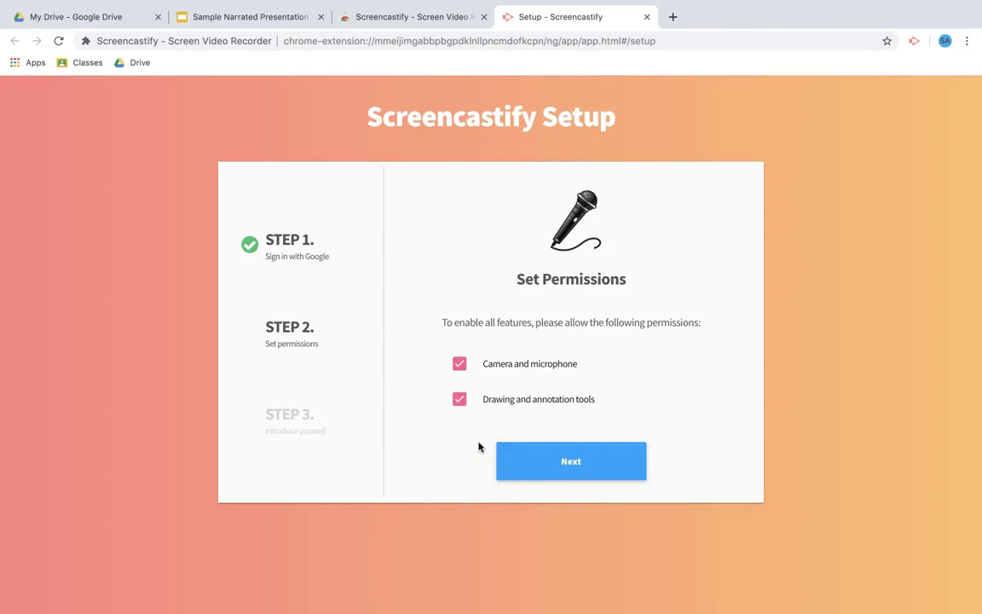
click(526, 446)
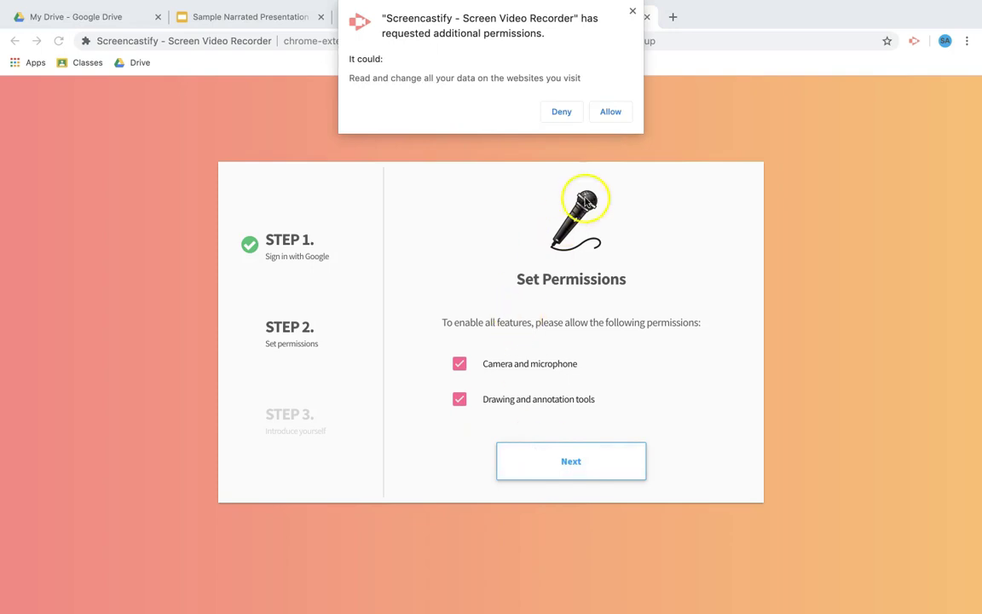
click(612, 114)
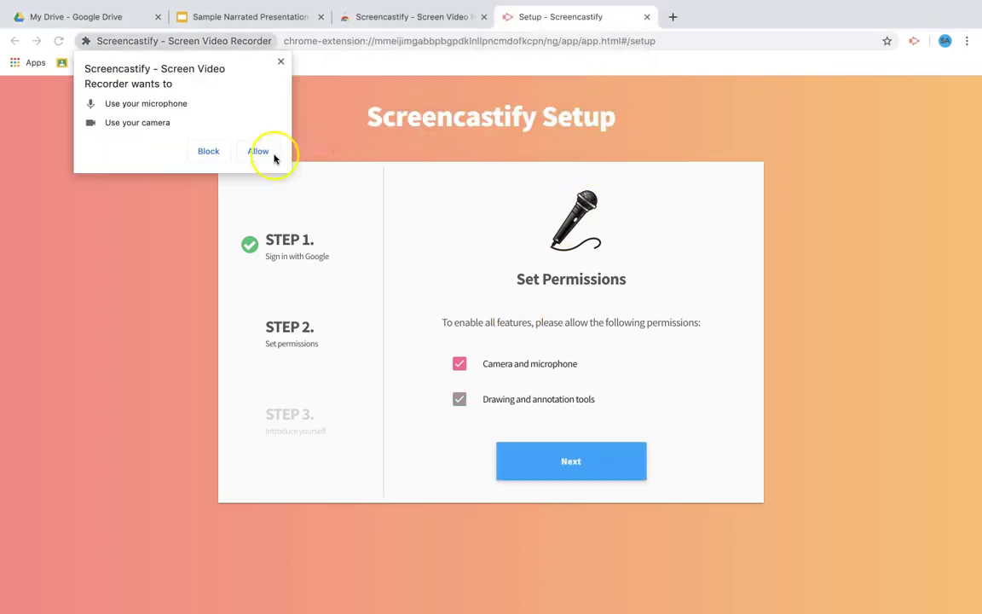
click(260, 153)
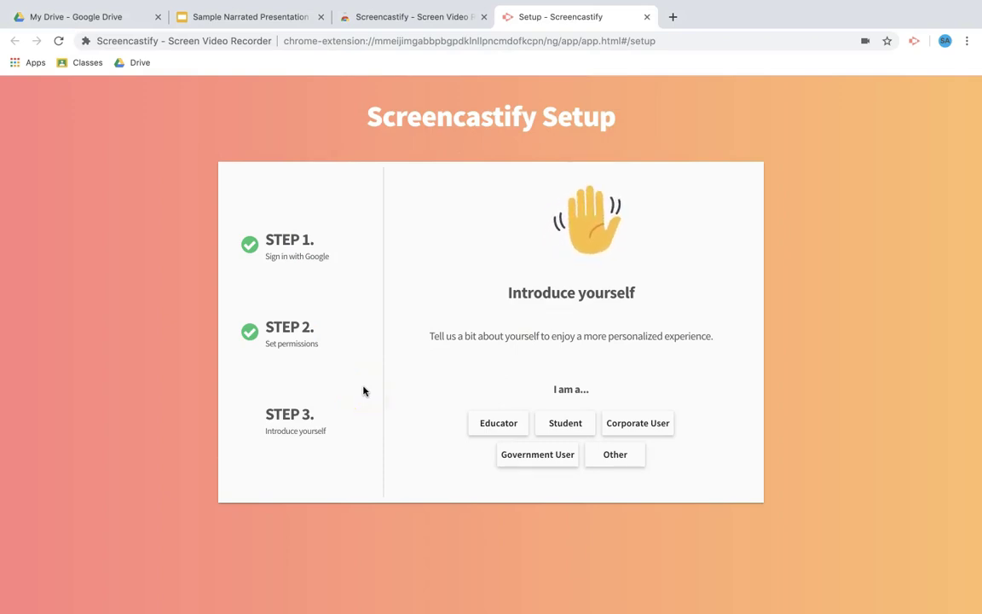
- Register as a student aged 13 or older and pause the tutorial video
click(567, 422)
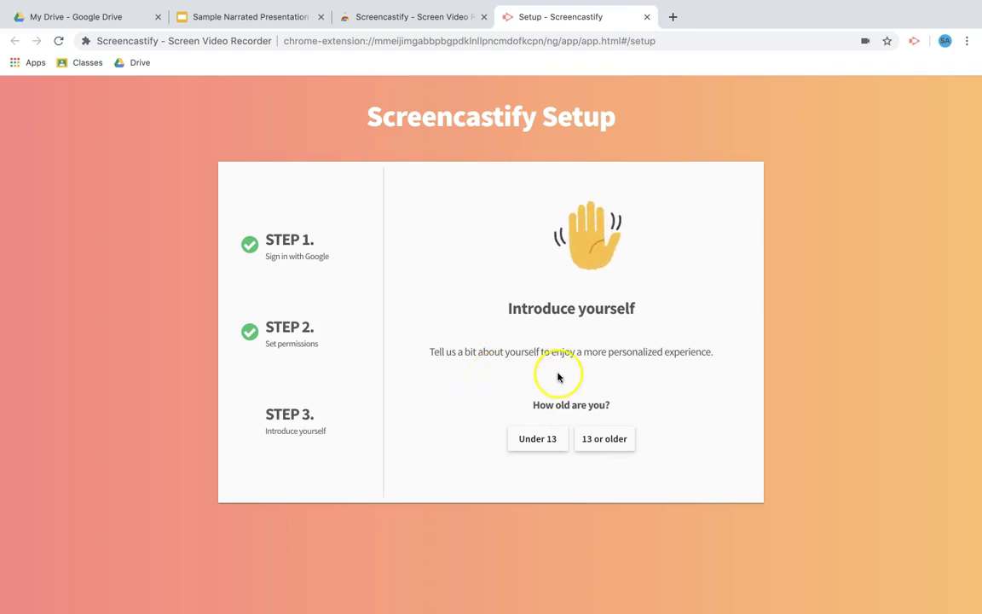
click(604, 438)
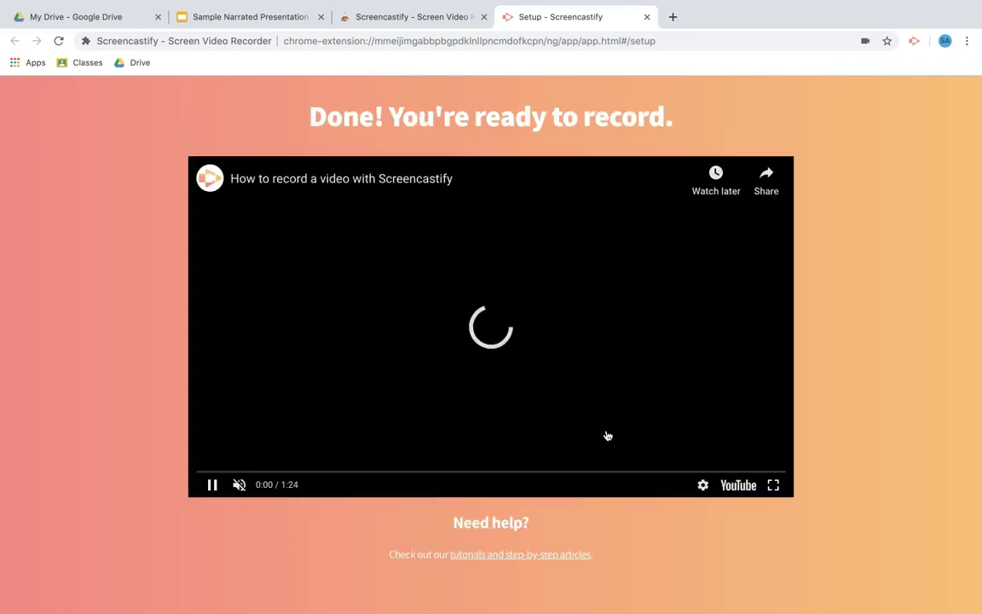
click(209, 485)
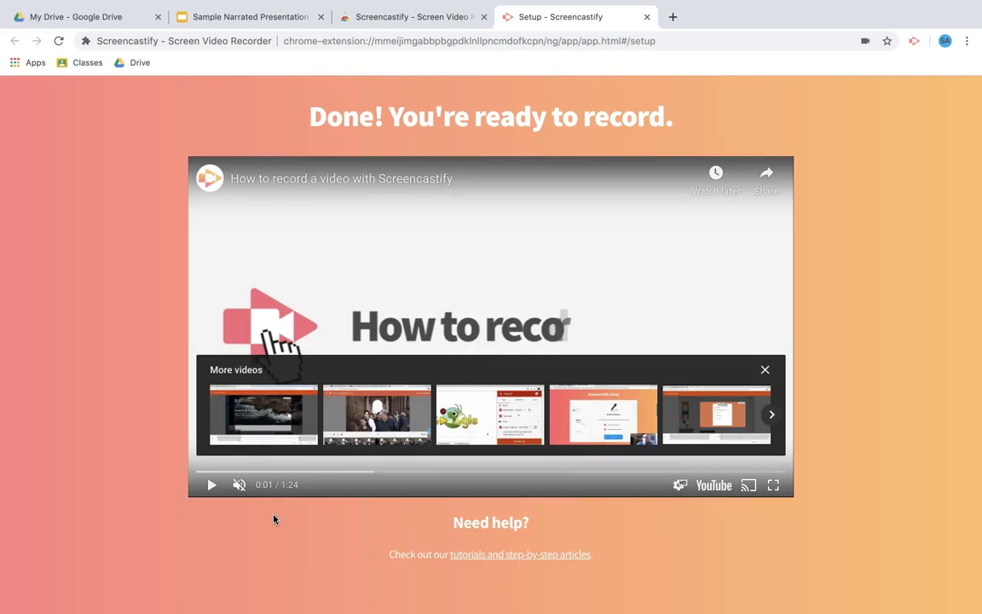
- Close the setup and store tabs and choose Desktop recording in Screencastify
click(647, 18)
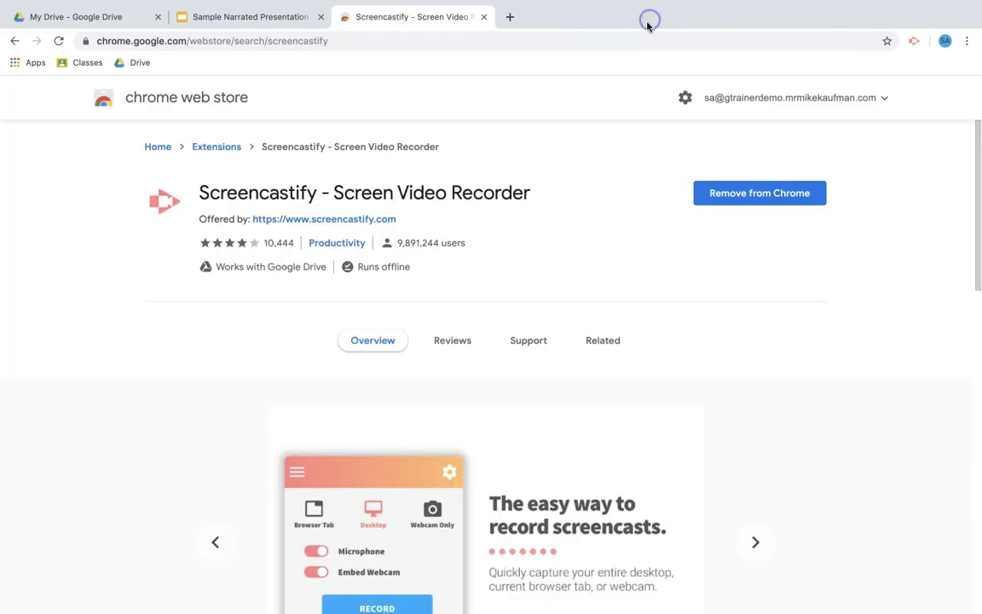
click(484, 17)
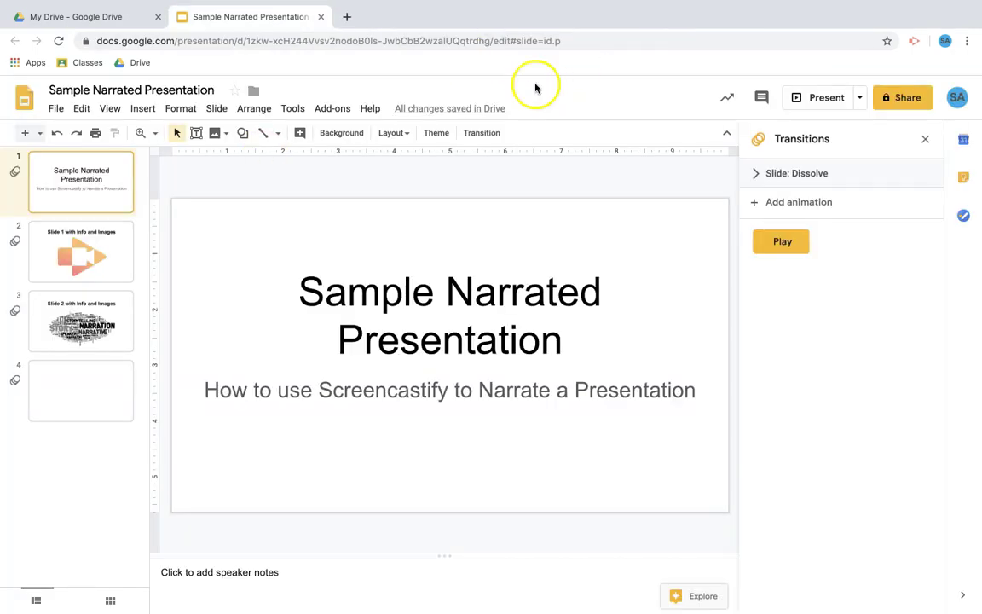
click(913, 42)
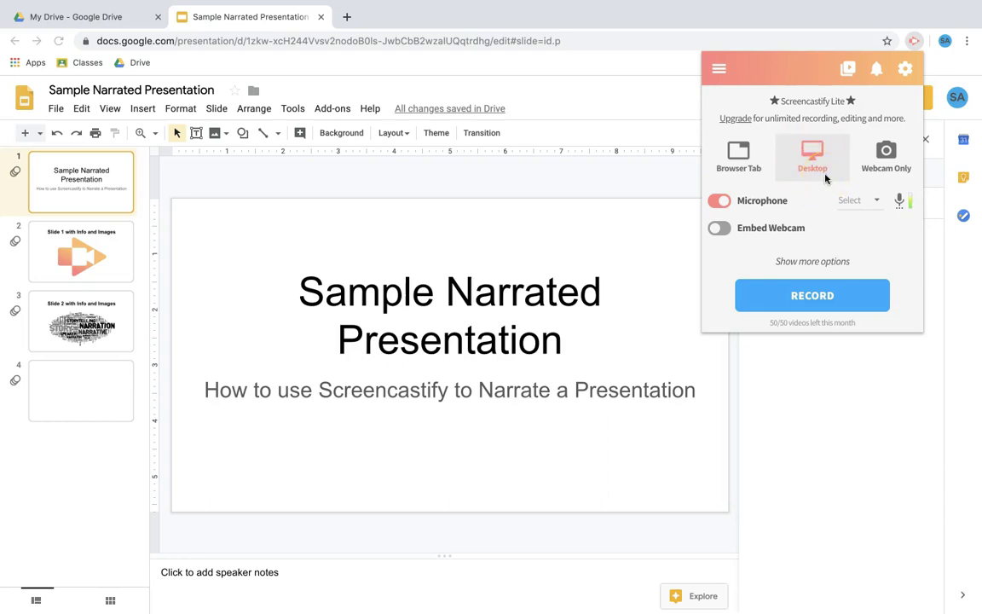
click(755, 203)
- Leave webcam embedding off and select Default - Blue Snowball as the microphone
click(719, 228)
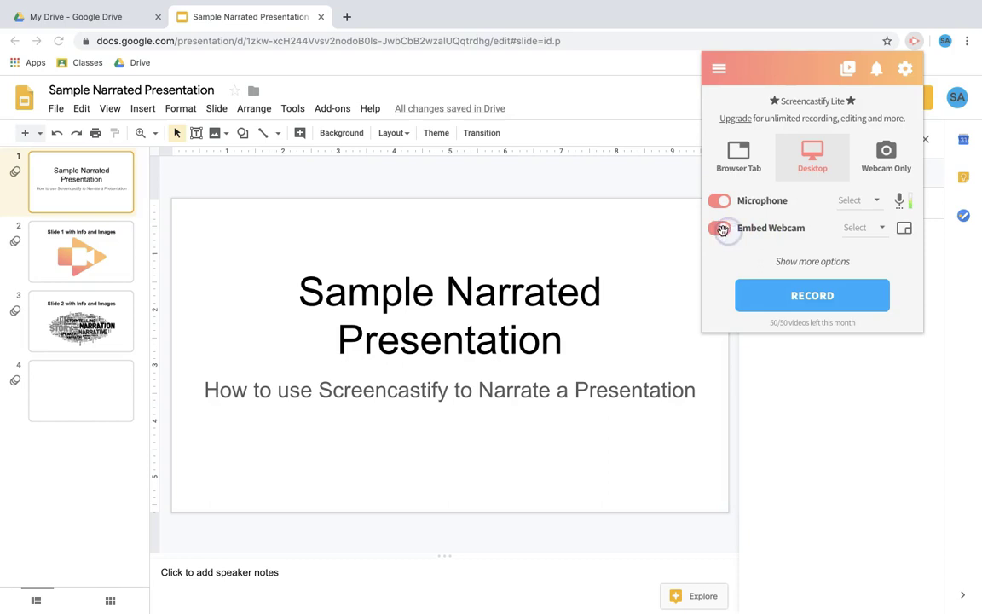
click(718, 229)
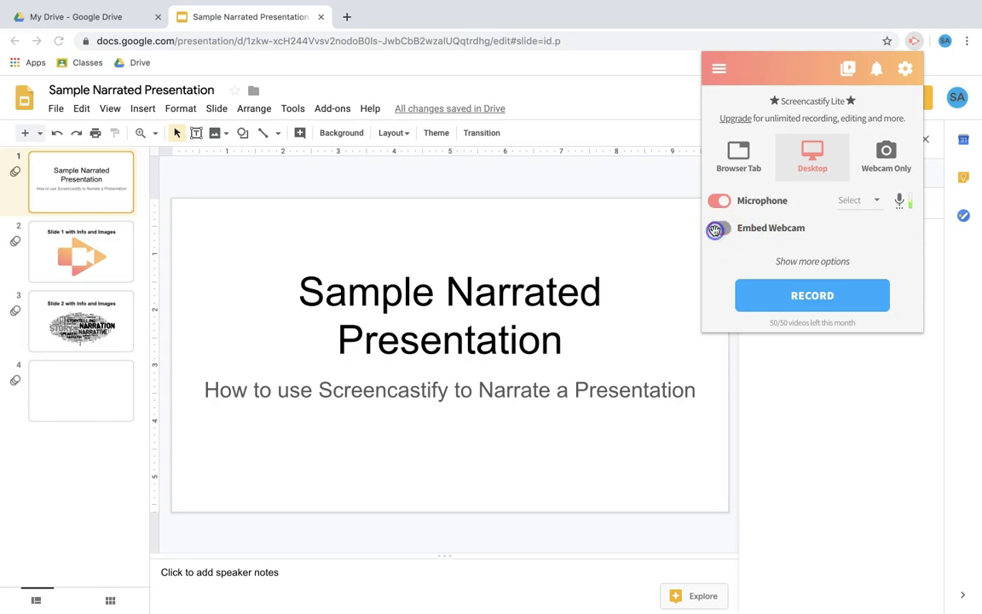
click(877, 204)
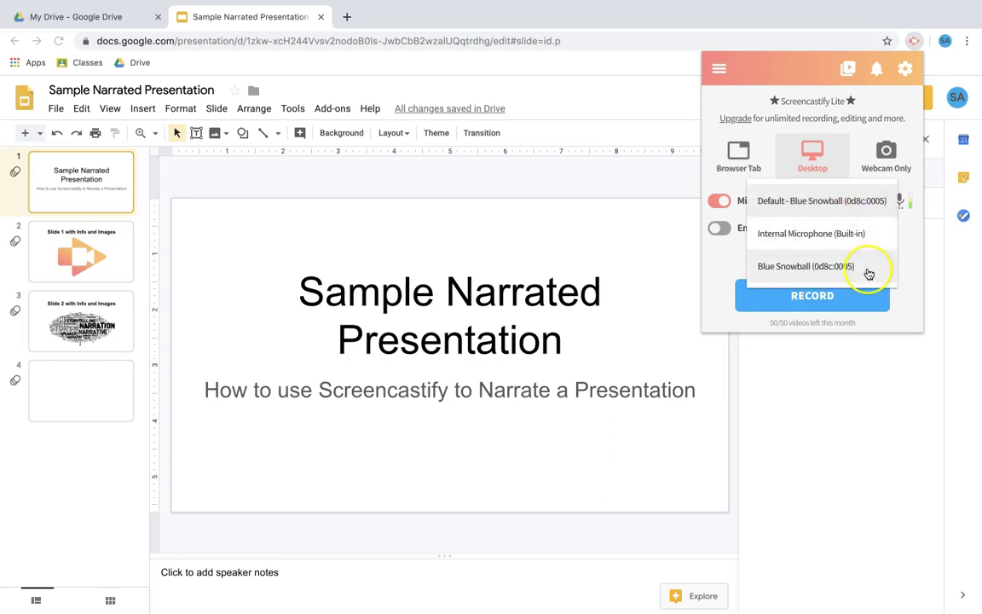
click(847, 208)
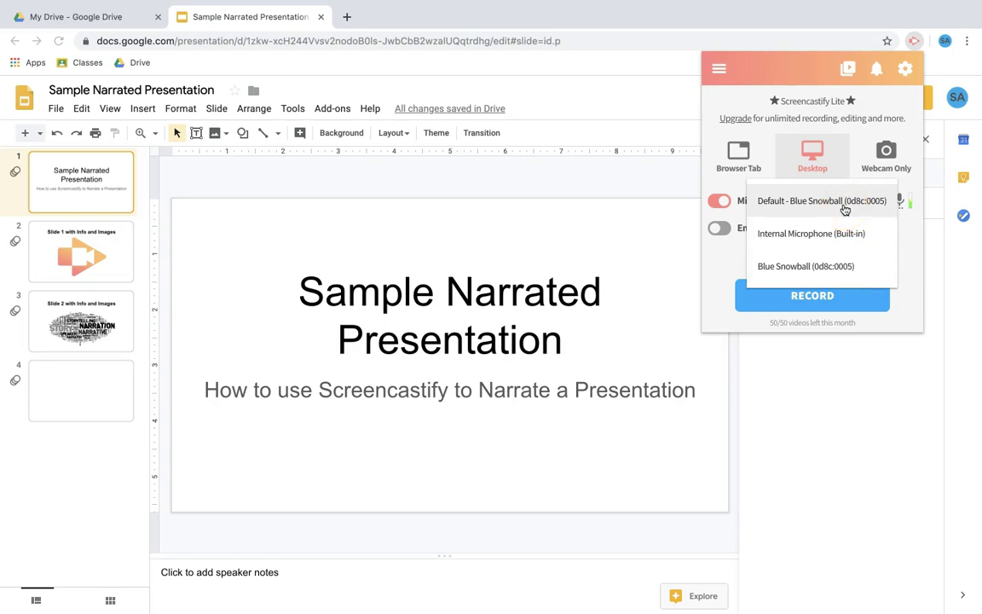
click(847, 204)
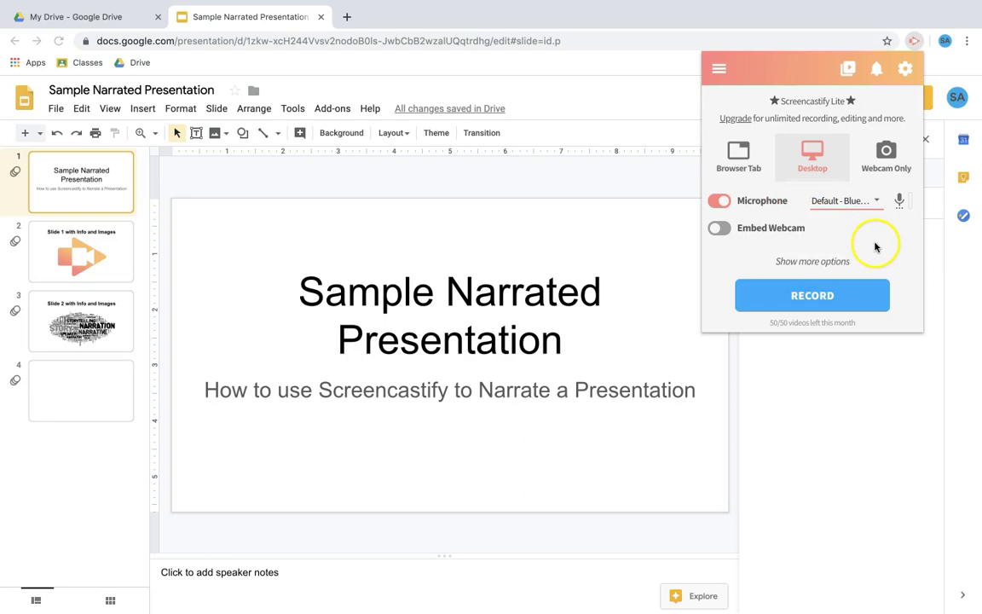
- Record the entire screen while presenting the slideshow from the title slide, then stop recording
click(844, 295)
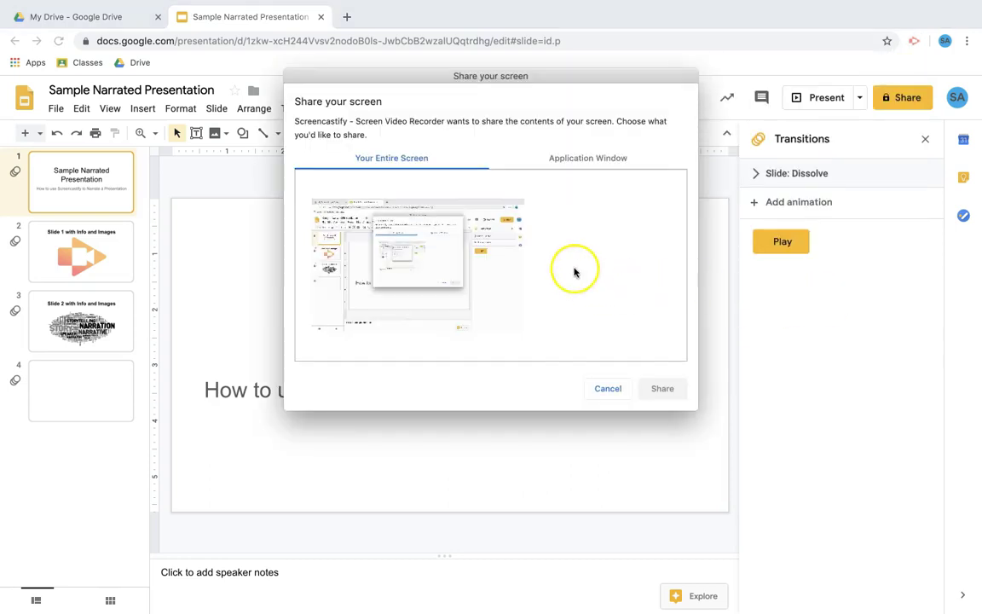
click(422, 243)
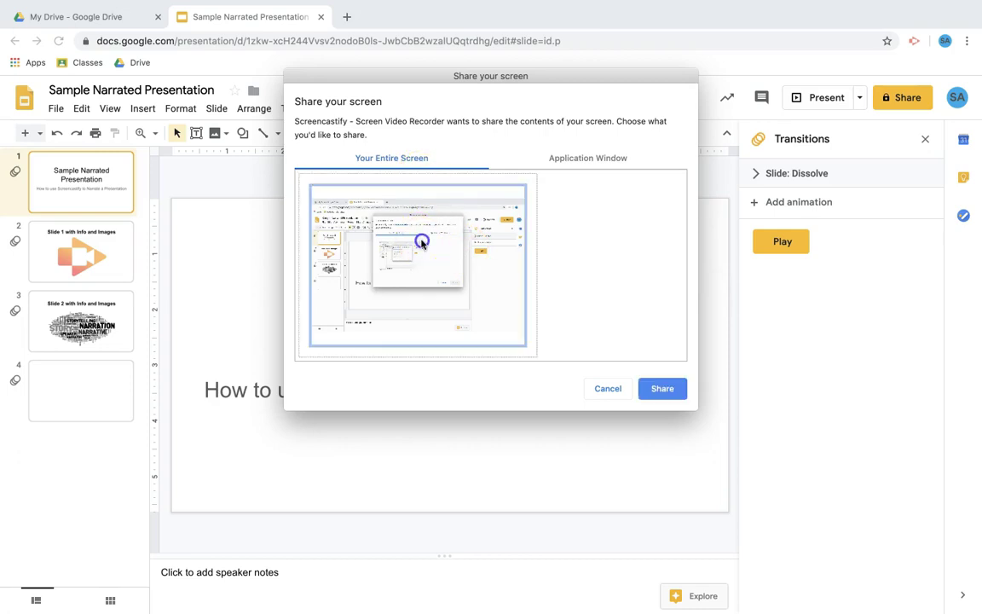
click(658, 389)
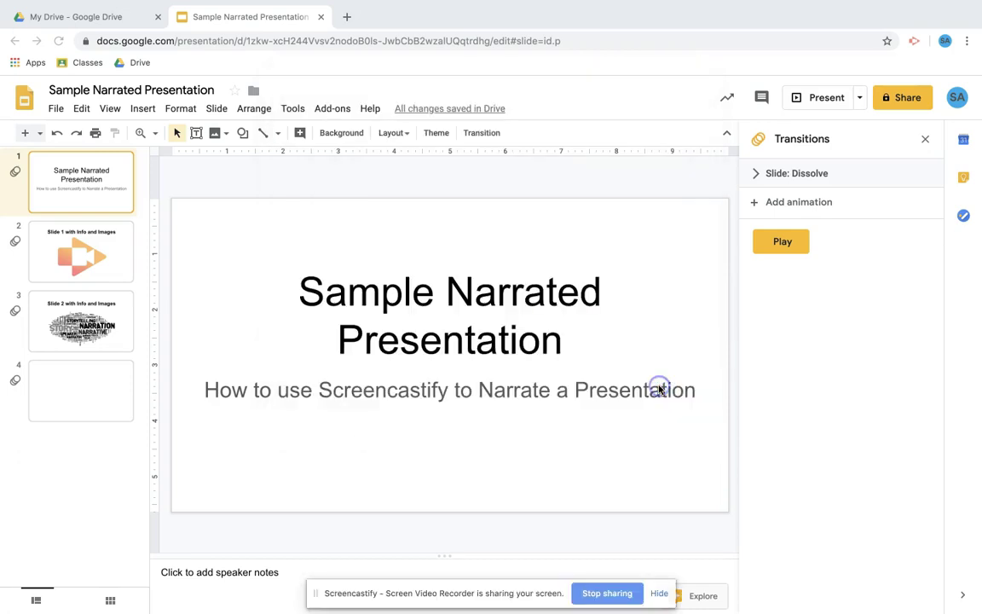
click(821, 100)
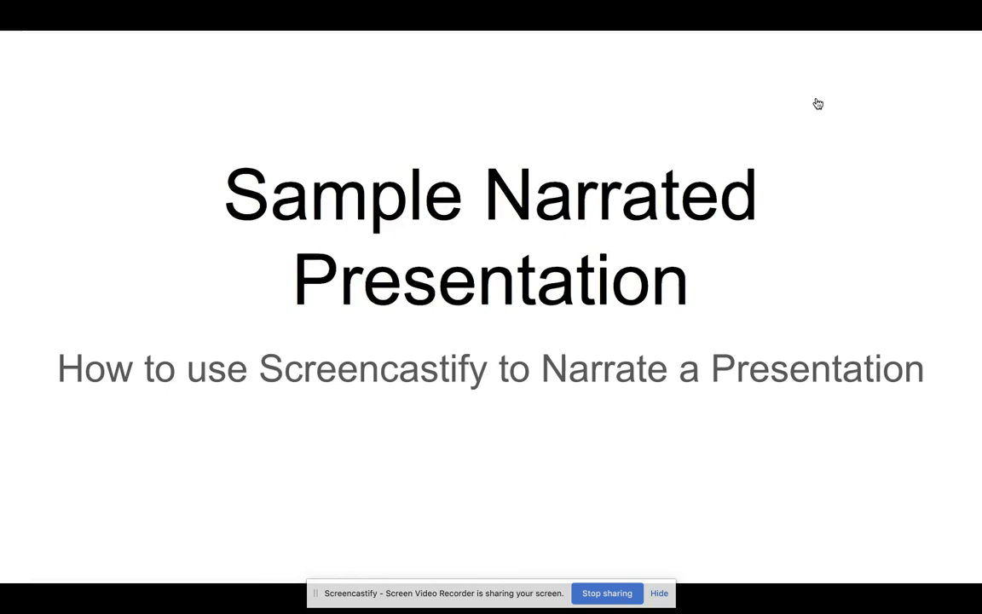
key(Right)
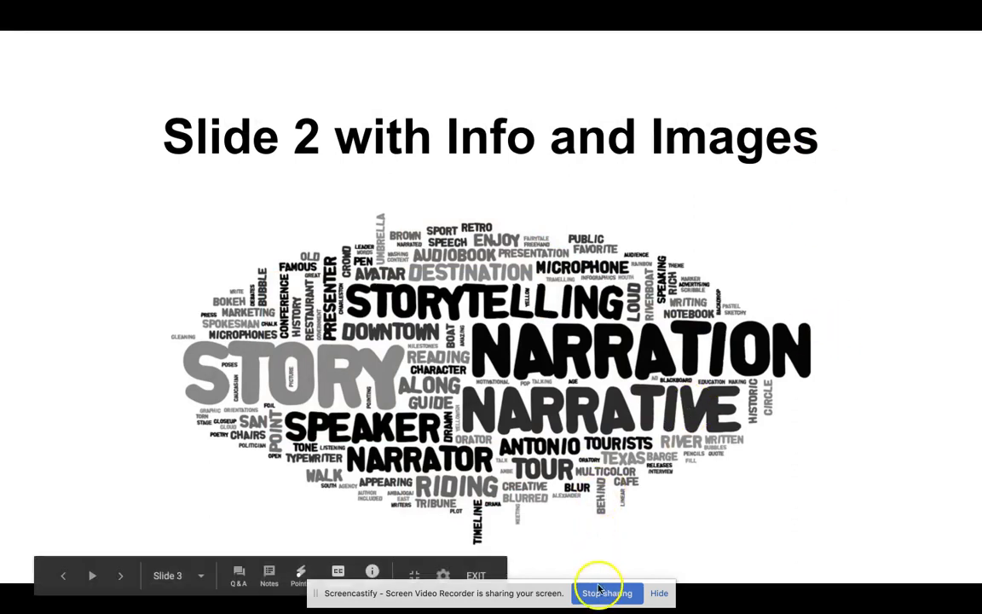
click(606, 592)
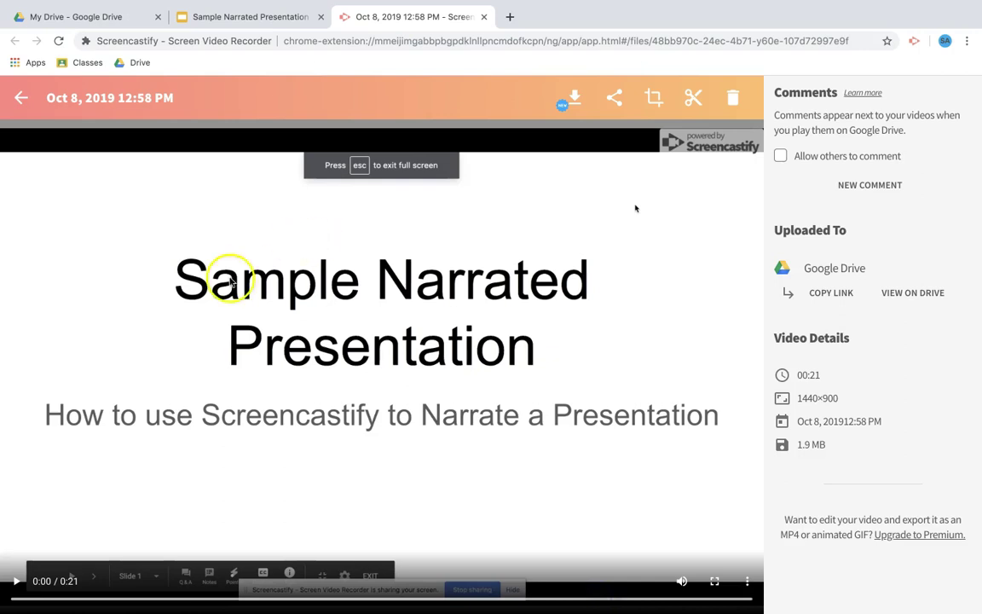
- Play back the new recording in the Screencastify player, then pause it
click(16, 583)
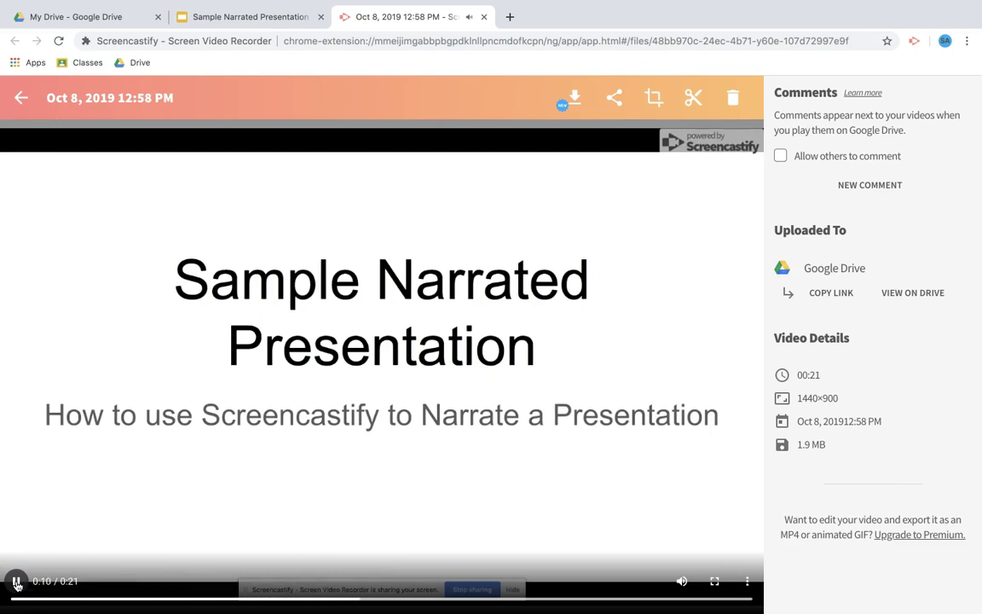
click(16, 584)
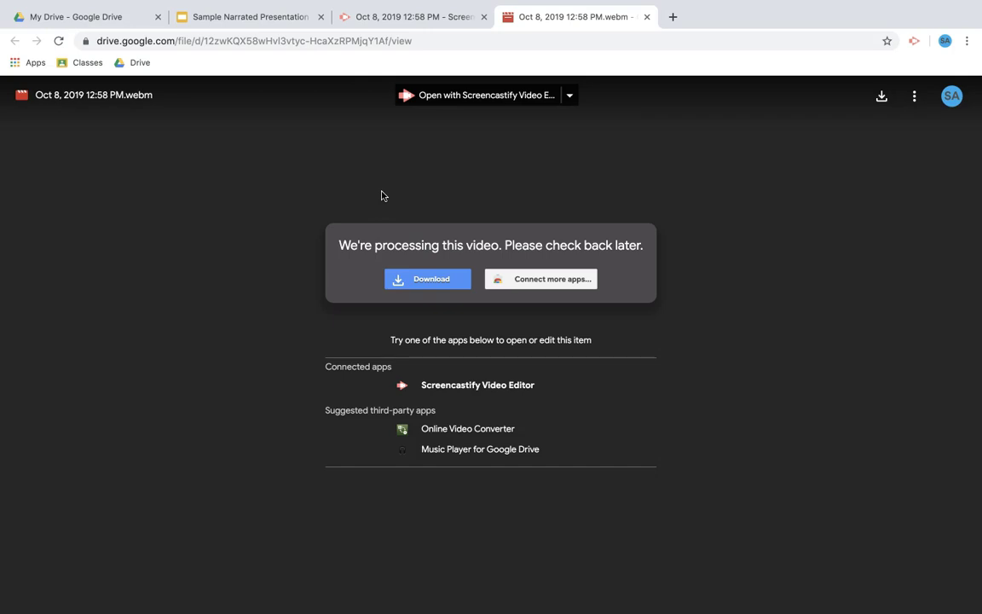
- Check the recording's shareable Drive link and privacy options, then return to the Sample Narrated Presentation
click(372, 18)
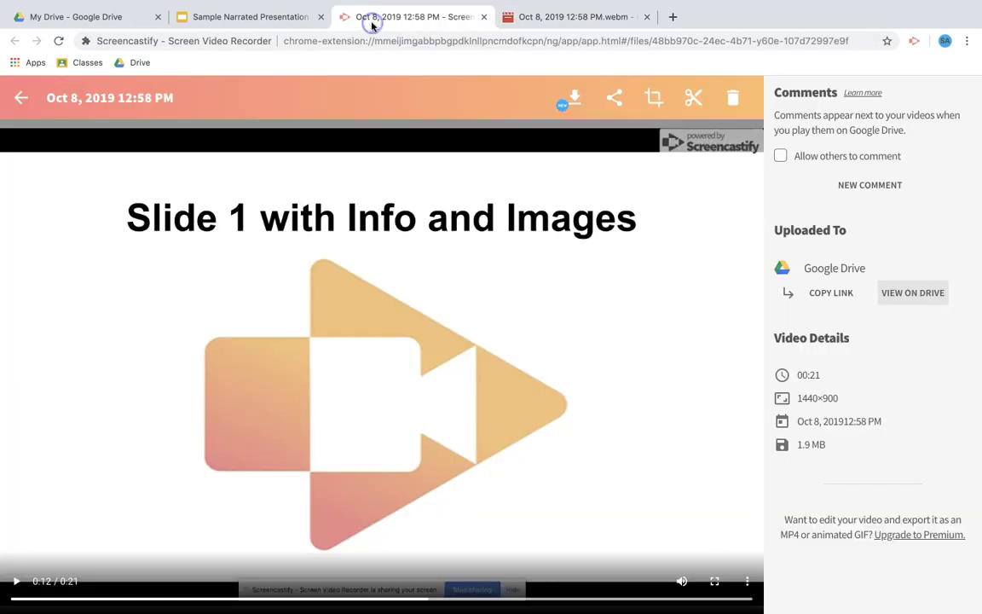
click(617, 99)
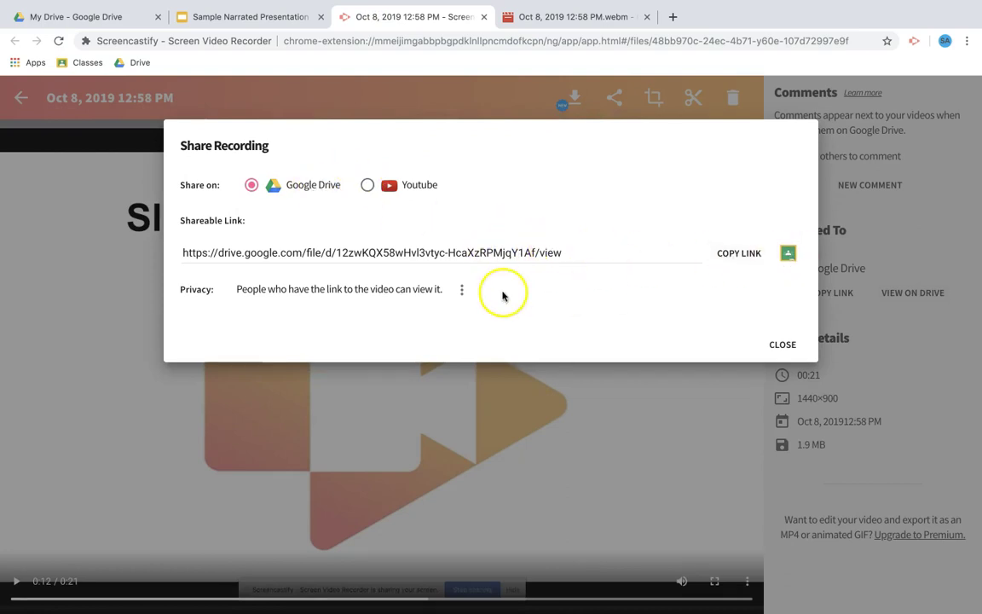
click(462, 295)
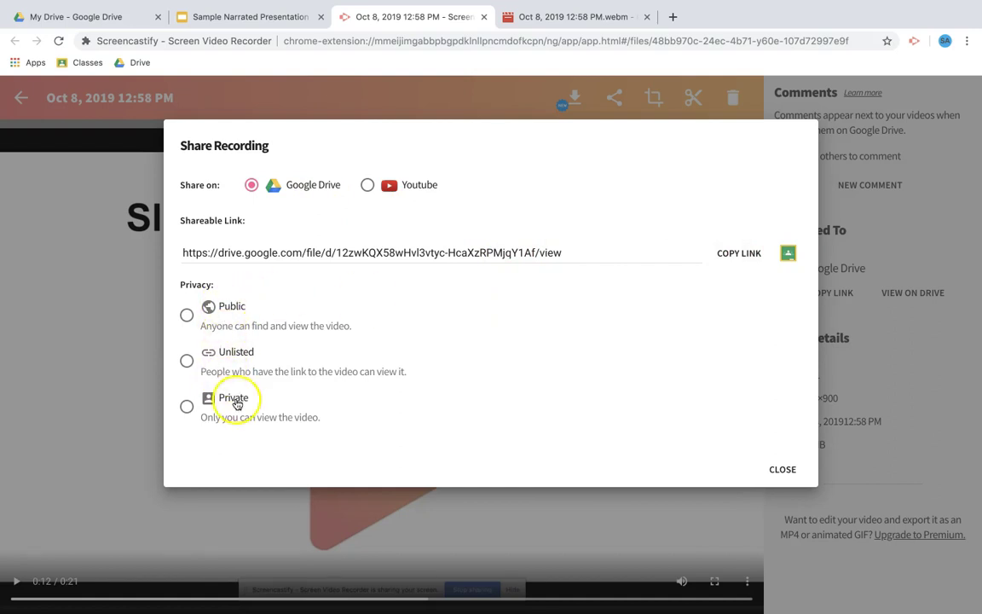
click(786, 468)
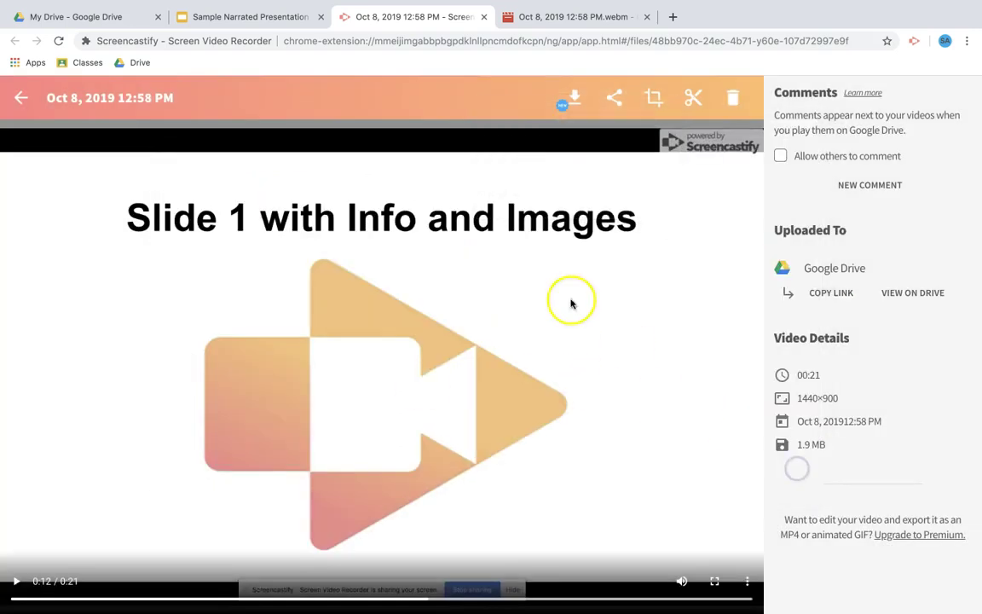
click(243, 18)
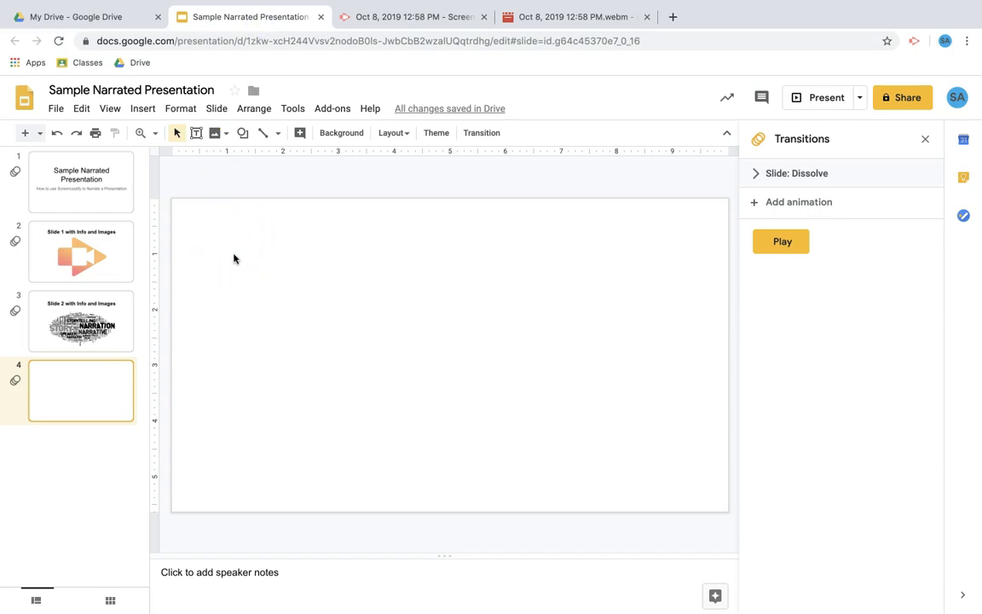
- Insert the Oct 8, 2019 12:58 PM recording from Google Drive on slide 4 and enlarge it
click(143, 110)
click(164, 196)
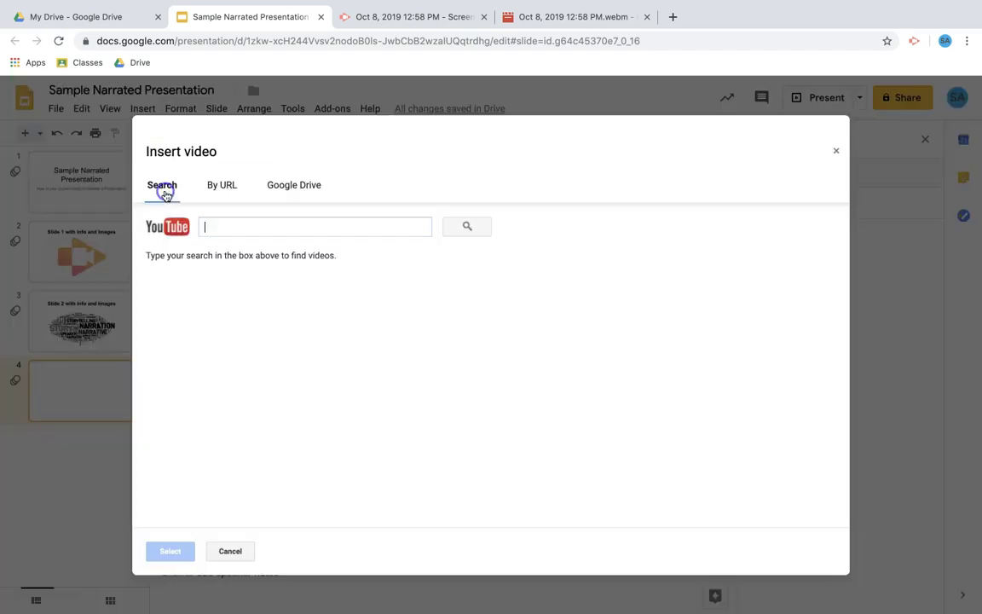
click(296, 189)
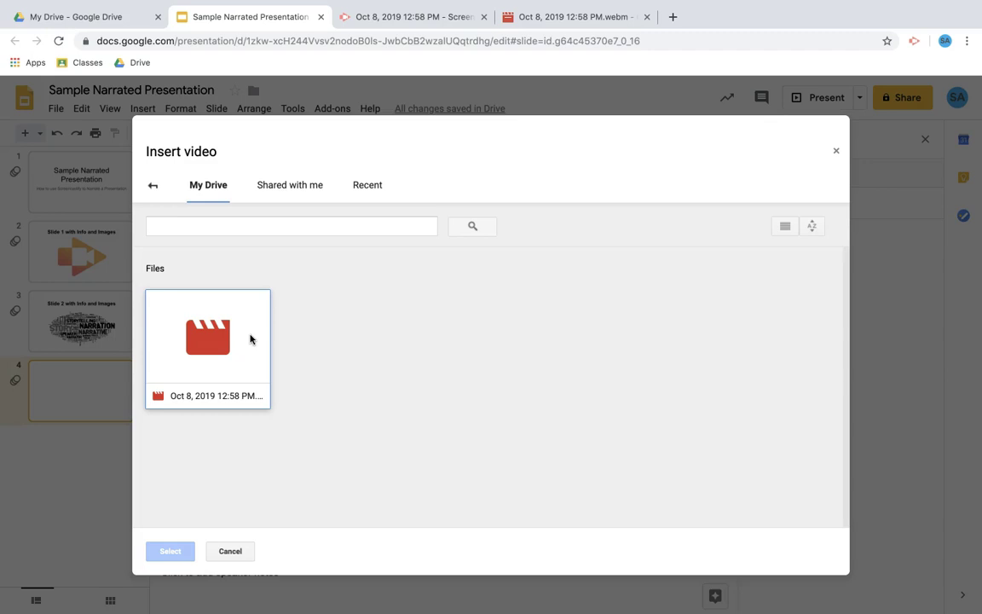
click(250, 339)
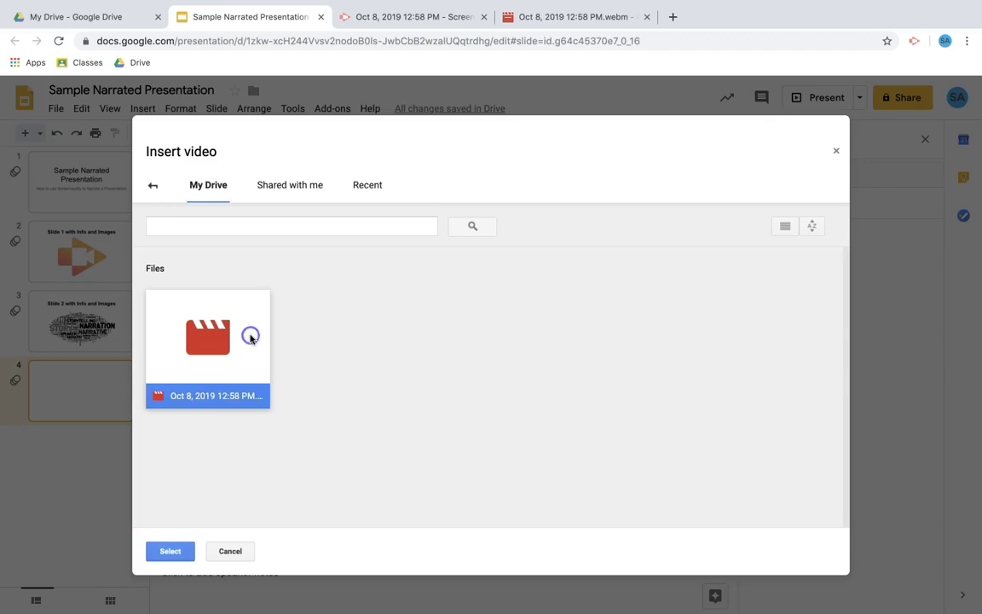
click(171, 552)
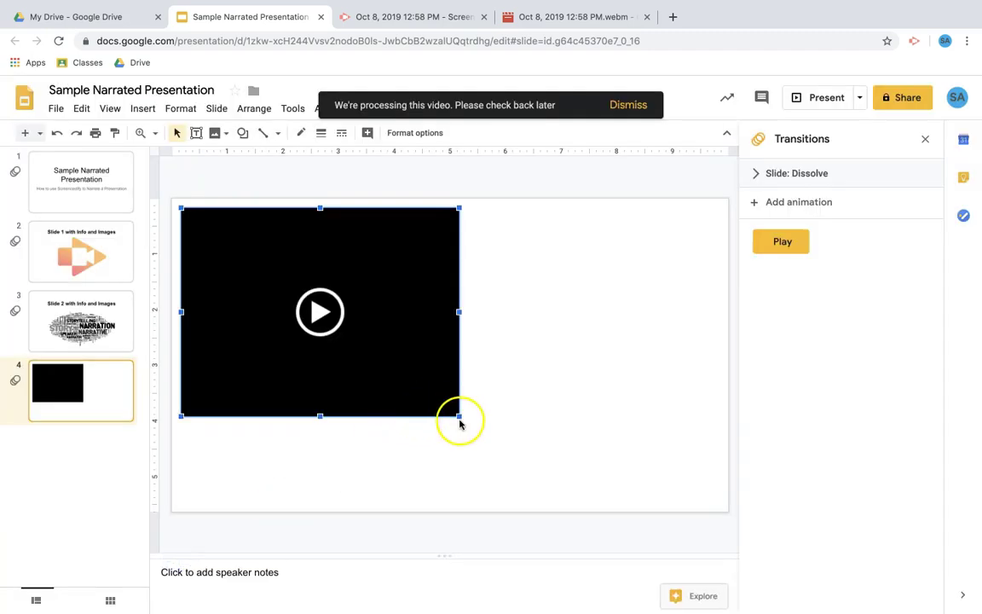
drag(459, 417, 540, 416)
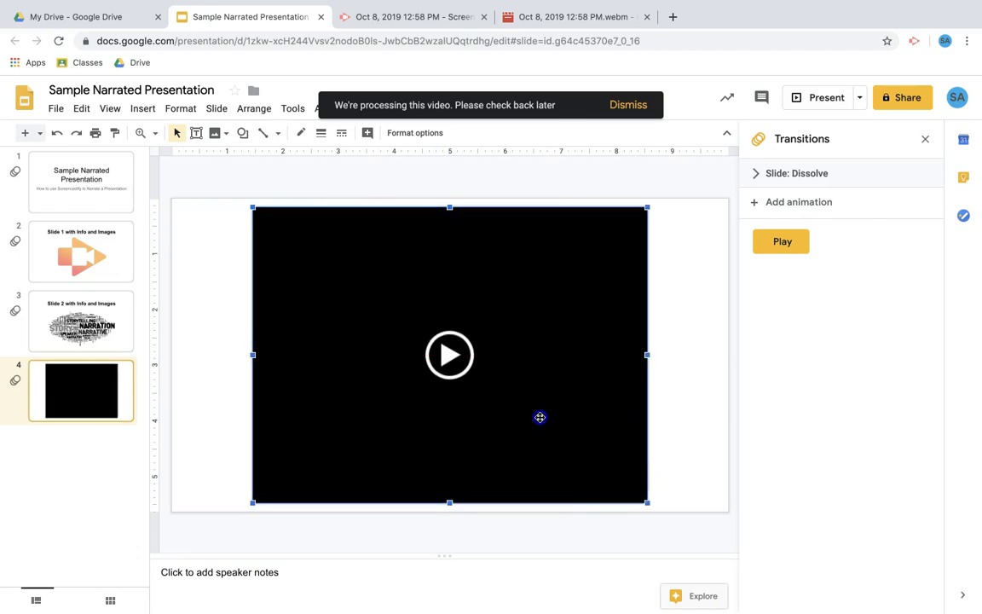
click(483, 531)
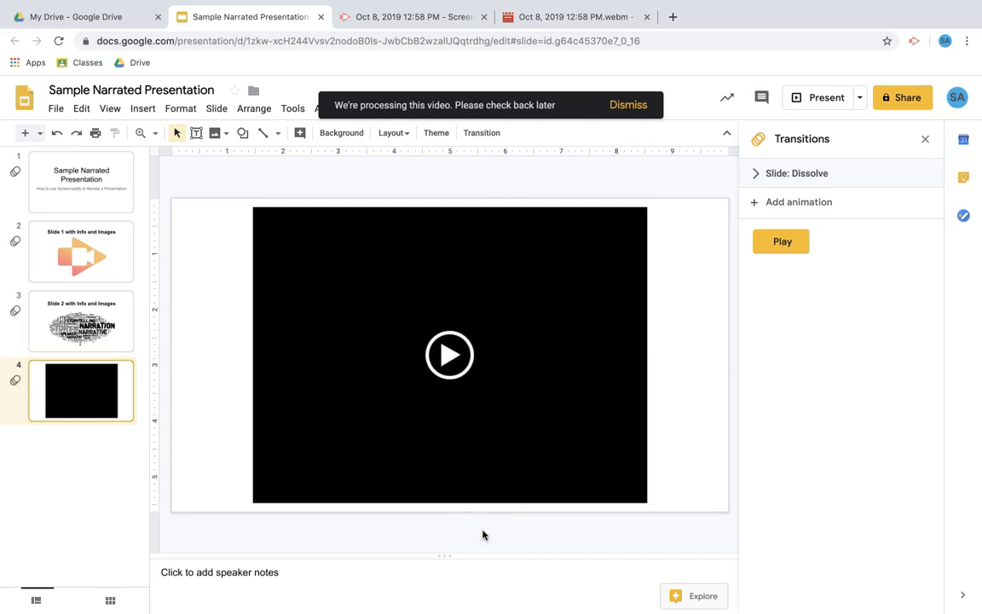